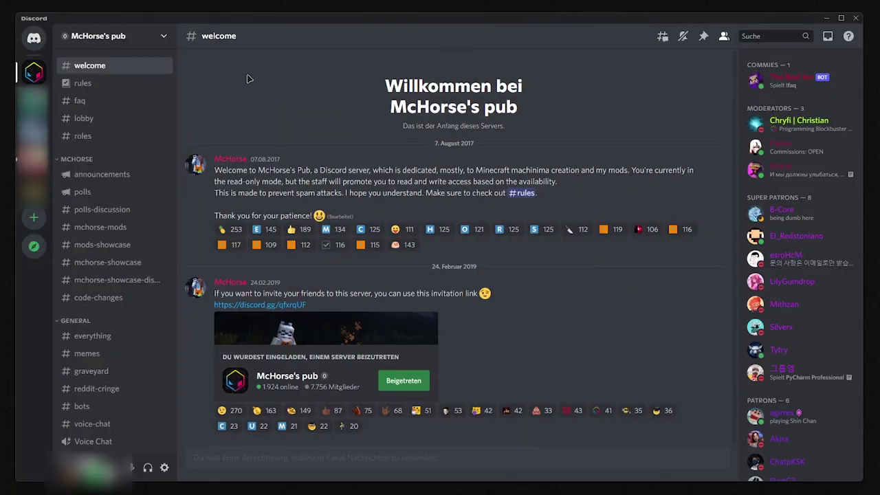
Scroll down to Resources and open the bb-models channel showing the eyes_alex.zip post
{"action": "left_click_drag", "start_coordinate": [176, 77], "coordinate": [204, 349]}
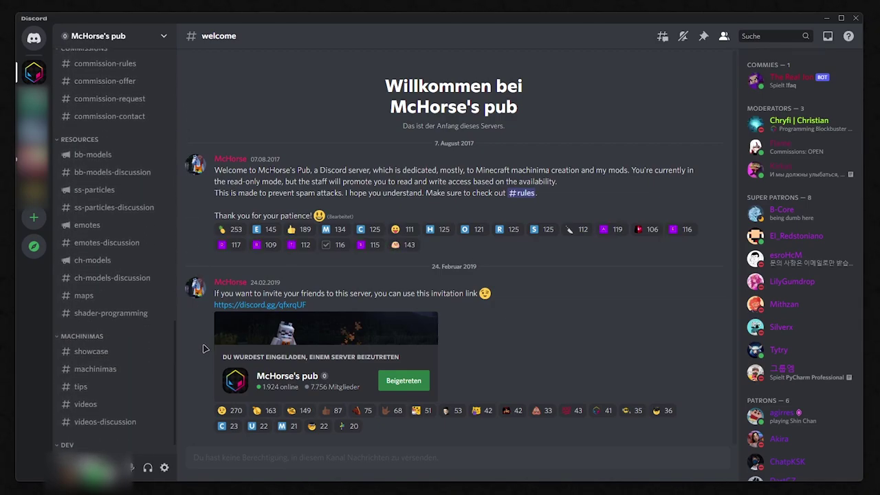
{"action": "left_click", "coordinate": [95, 155]}
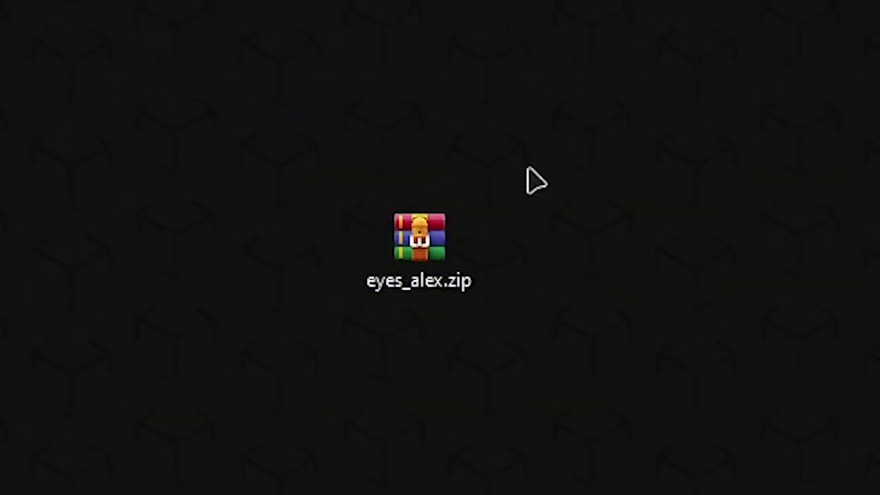
Extract eyes_alex.zip on the desktop using 'Hier entpacken' from the full context menu
{"action": "right_click", "coordinate": [429, 254]}
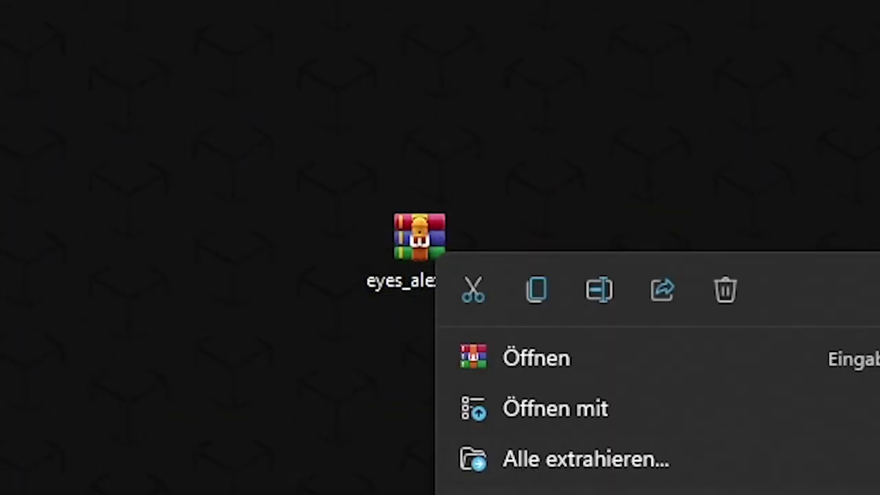
{"action": "left_click", "coordinate": [585, 489]}
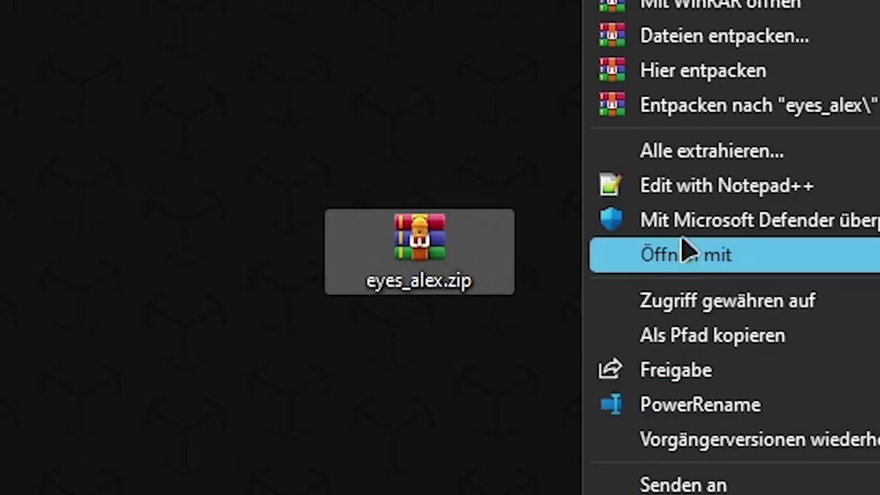
{"action": "left_click", "coordinate": [696, 75]}
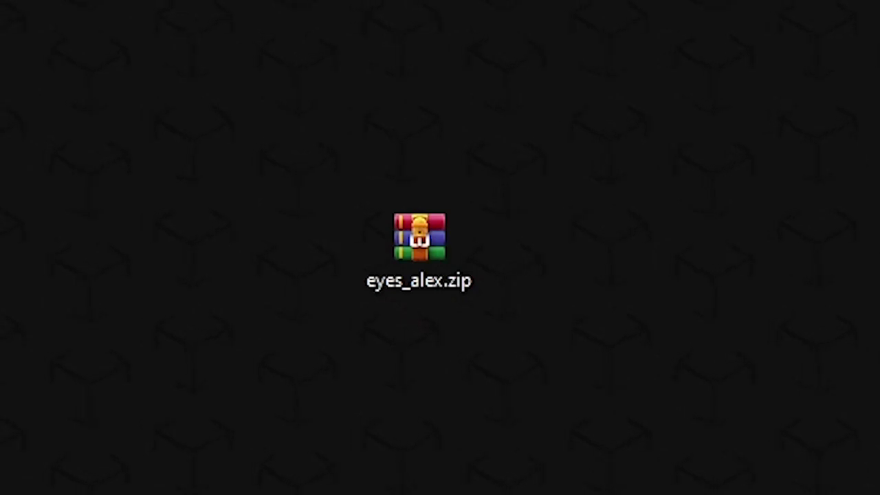
Place the eyes_alex folder under the zip and browse to .minecraft\config\blockbuster\models\eyes
{"action": "left_click_drag", "start_coordinate": [300, 64], "coordinate": [413, 365]}
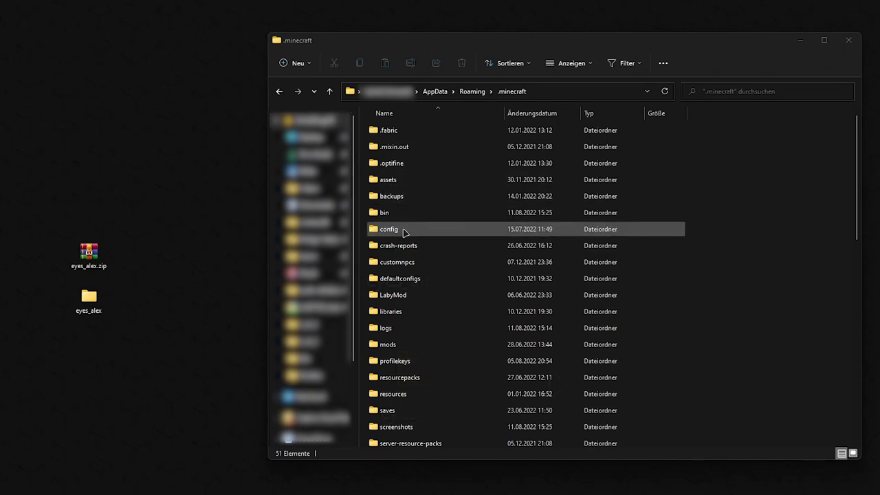
{"action": "double_click", "coordinate": [389, 229]}
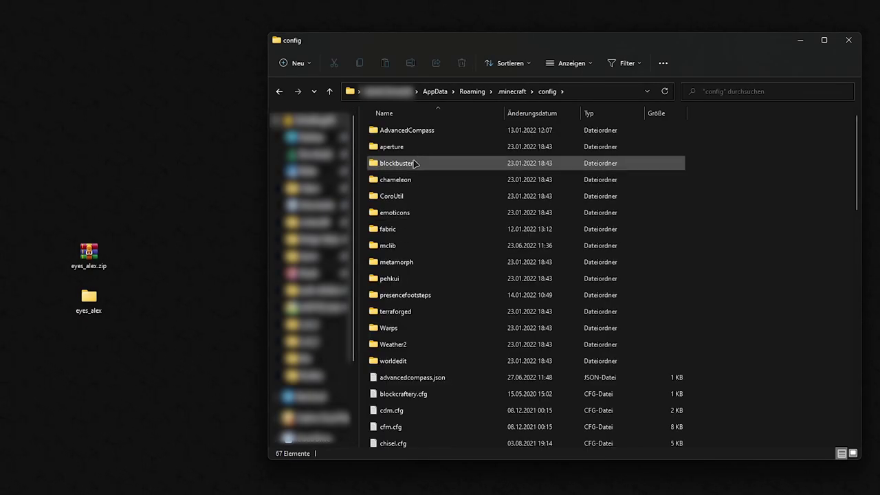
{"action": "double_click", "coordinate": [416, 163]}
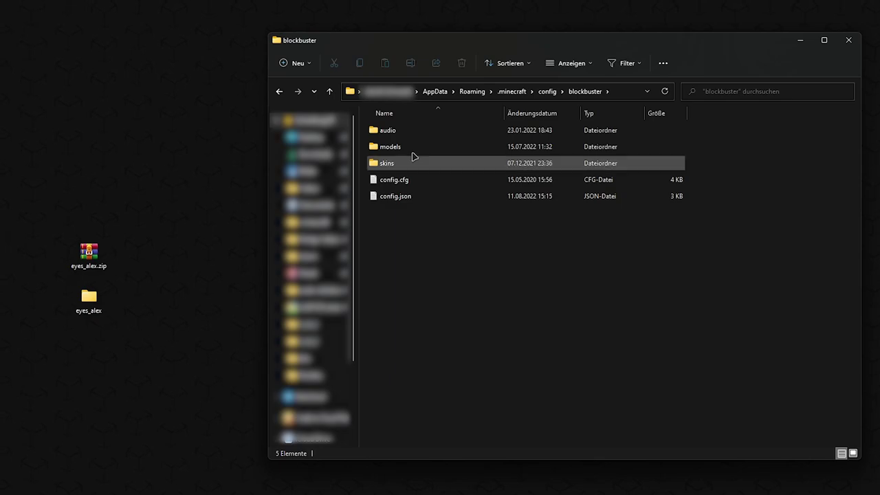
{"action": "double_click", "coordinate": [414, 149]}
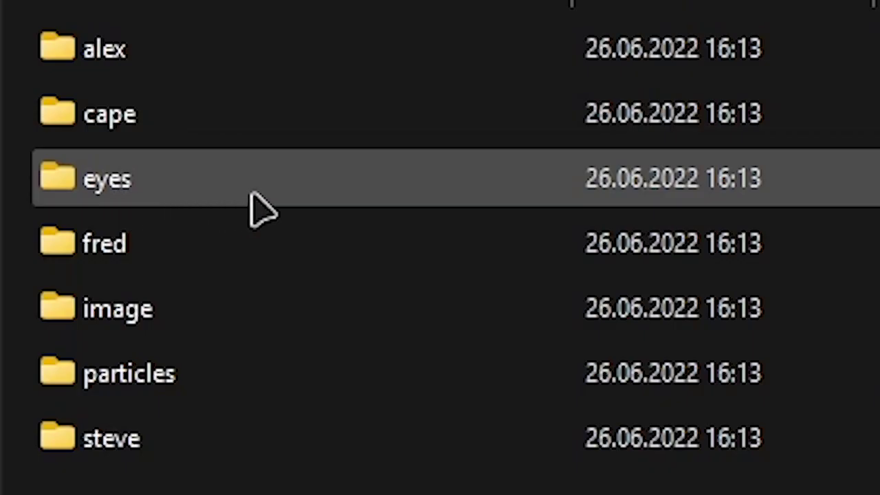
{"action": "double_click", "coordinate": [582, 191]}
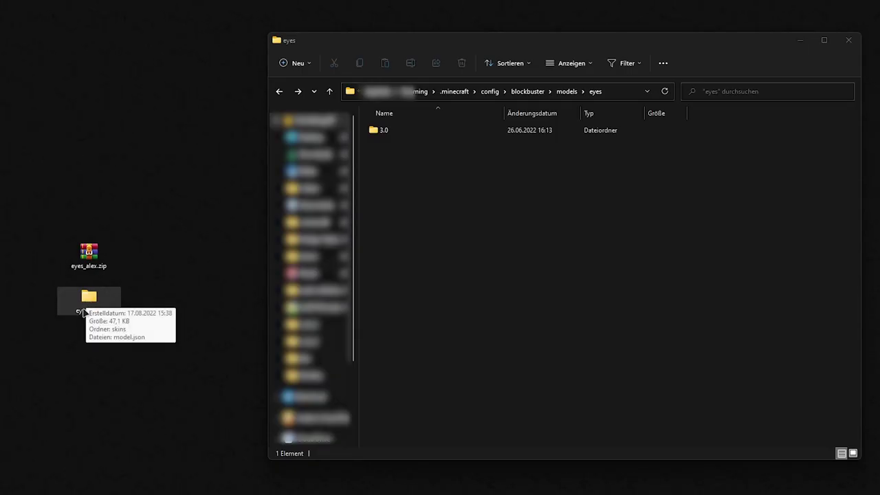
Drop the eyes_alex folder into the eyes folder, then browse into eyes_alex\skins
{"action": "mouse_move", "coordinate": [83, 311]}
{"action": "left_mouse_down"}
{"action": "mouse_move", "coordinate": [109, 293]}
{"action": "mouse_move", "coordinate": [323, 271]}
{"action": "mouse_move", "coordinate": [397, 214]}
{"action": "left_mouse_up"}
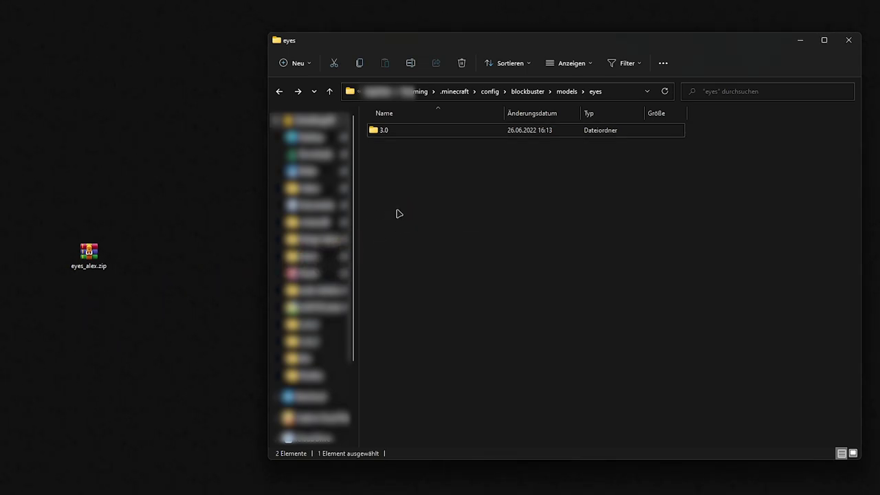
{"action": "left_click", "coordinate": [397, 214]}
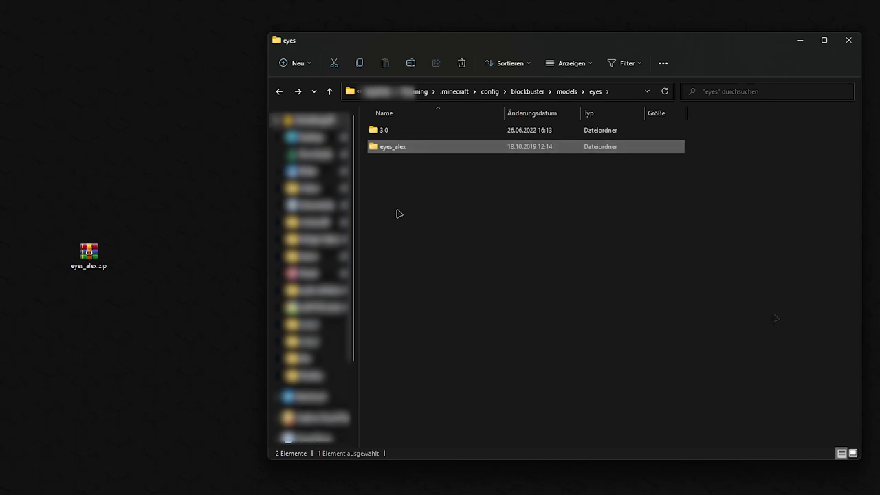
{"action": "double_click", "coordinate": [412, 148]}
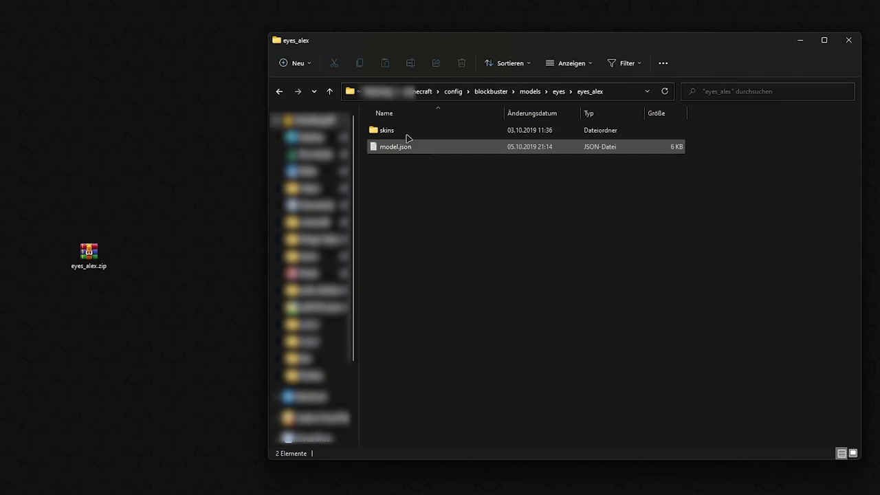
{"action": "double_click", "coordinate": [407, 131]}
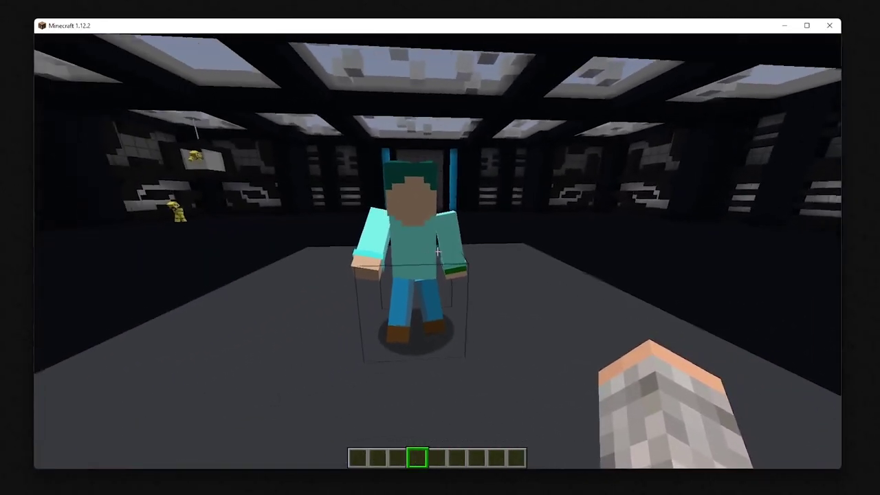
Open the Fred model block's pose editor and turn the view to the character's front
{"action": "right_click", "coordinate": [437, 251]}
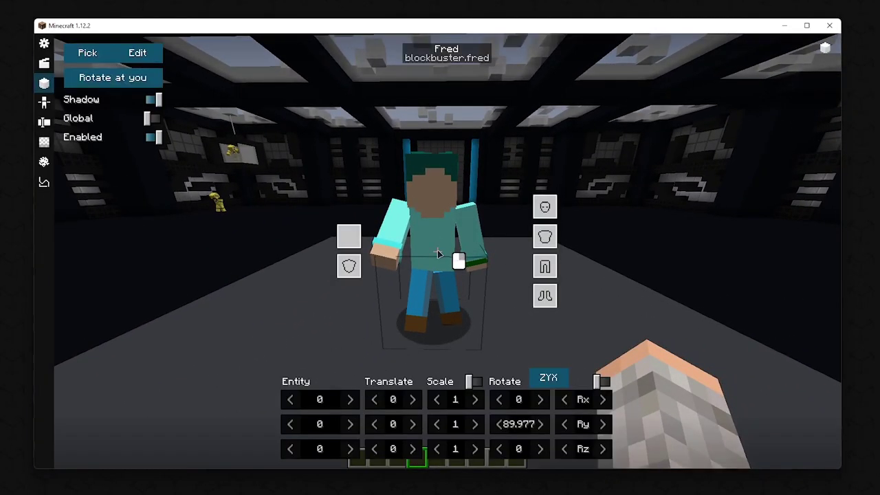
{"action": "left_click", "coordinate": [140, 54]}
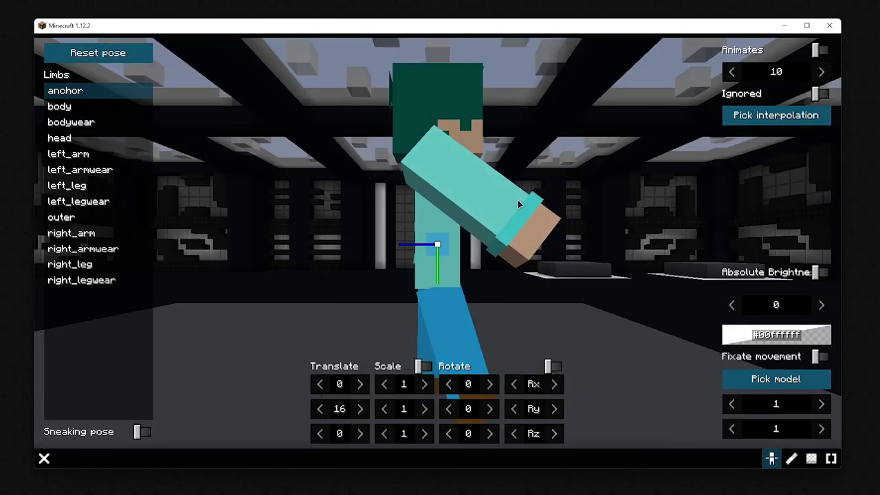
{"action": "mouse_move", "coordinate": [517, 203]}
{"action": "left_mouse_down"}
{"action": "mouse_move", "coordinate": [430, 208]}
{"action": "mouse_move", "coordinate": [450, 209]}
{"action": "mouse_move", "coordinate": [471, 231]}
{"action": "left_mouse_up"}
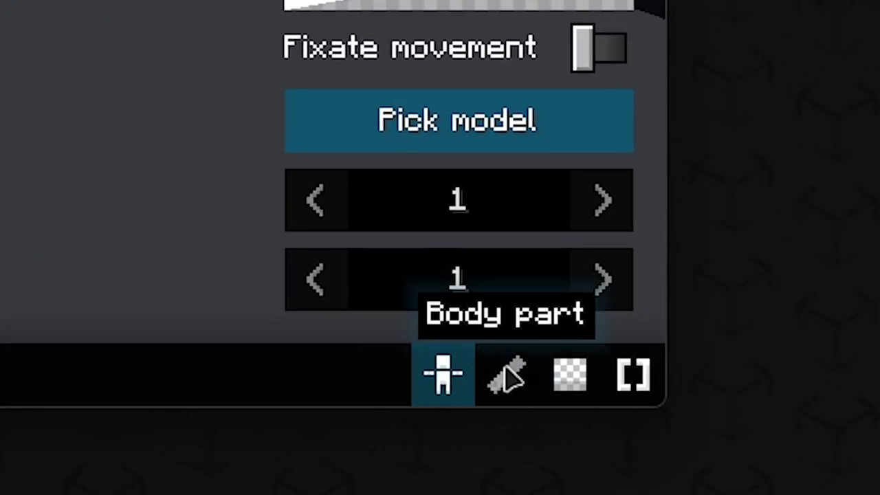
In the body parts editor, add a new body part attached to the head limb
{"action": "left_click", "coordinate": [507, 377]}
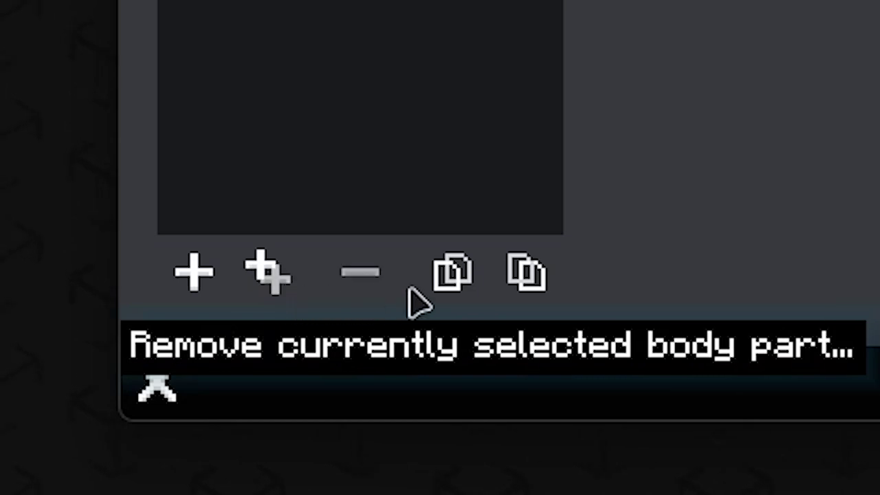
{"action": "left_click", "coordinate": [189, 282]}
{"action": "left_click", "coordinate": [465, 256]}
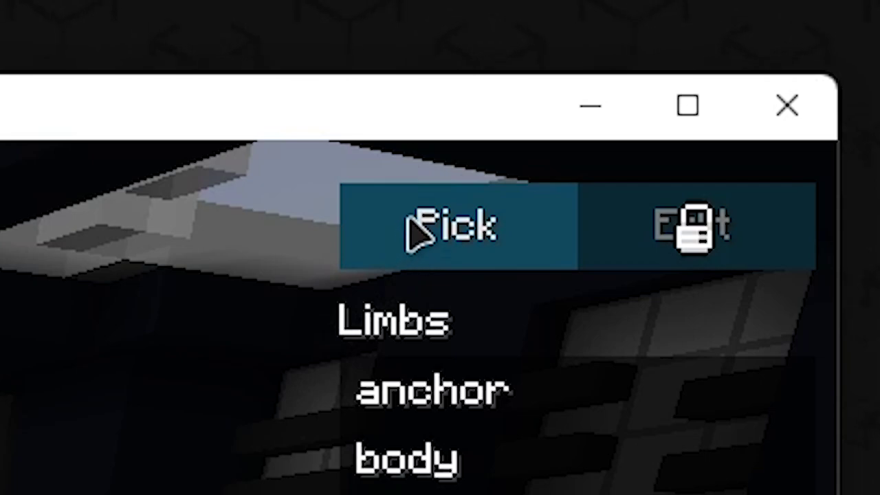
Pick the Alex3D (eyes) morph under Blockbuster models (eyes) and open it for editing
{"action": "left_click", "coordinate": [420, 227]}
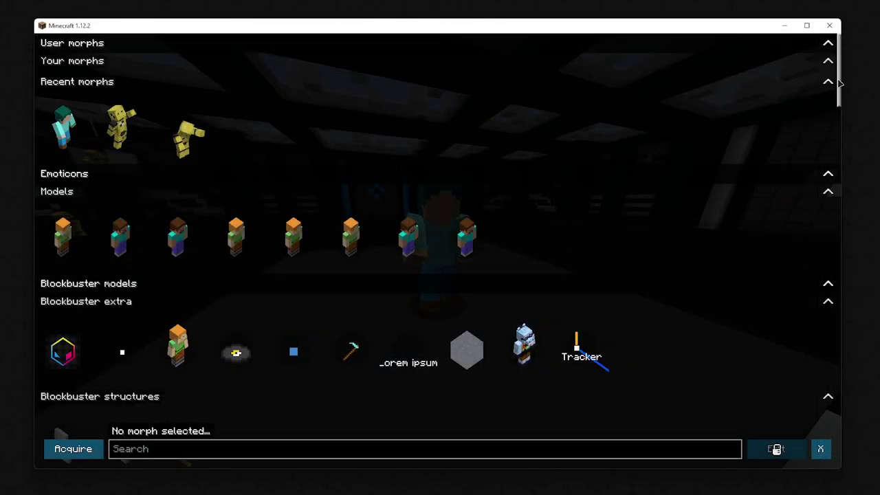
{"action": "left_click_drag", "start_coordinate": [839, 83], "coordinate": [806, 281]}
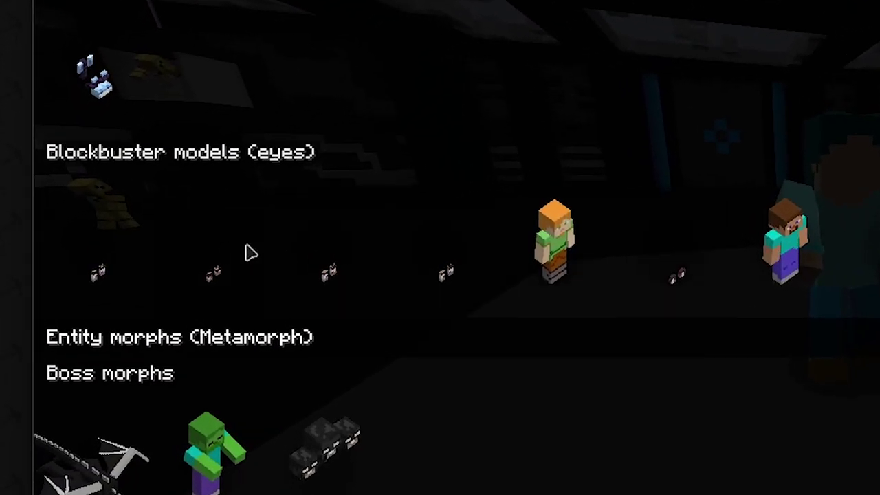
{"action": "left_click", "coordinate": [684, 284]}
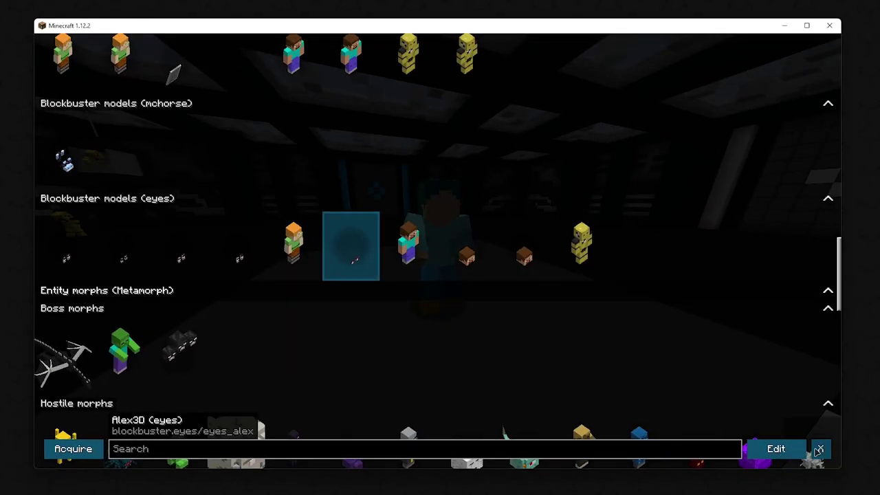
{"action": "left_click", "coordinate": [807, 450]}
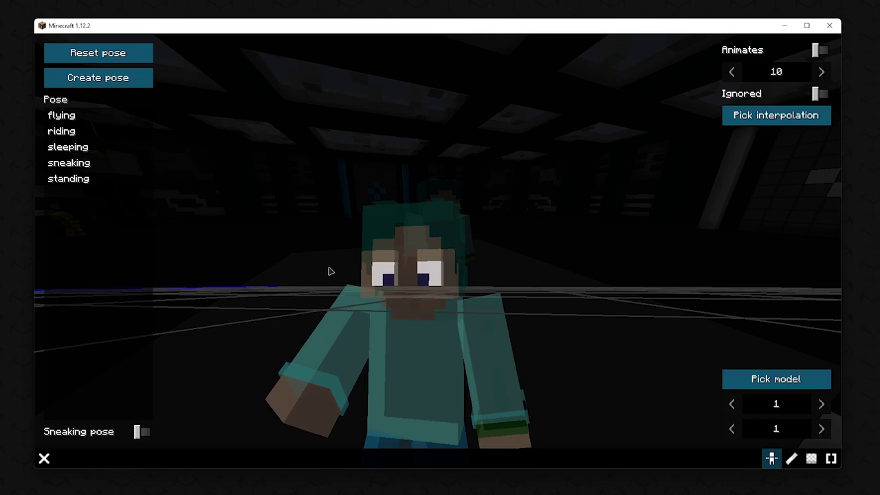
Narrow the Alex eyes into an evil look by setting the eye limb's Scale Y to 0.7
{"action": "left_click", "coordinate": [126, 86]}
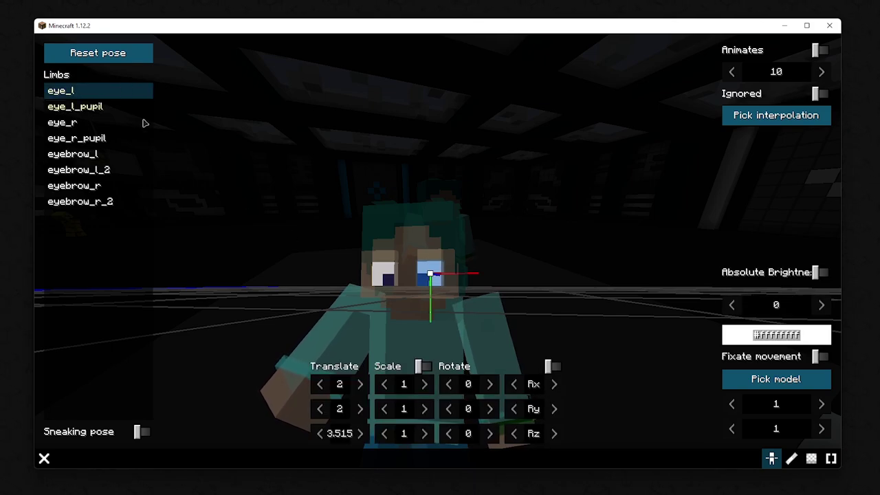
{"action": "mouse_move", "coordinate": [352, 271]}
{"action": "left_mouse_down"}
{"action": "mouse_move", "coordinate": [385, 261]}
{"action": "mouse_move", "coordinate": [398, 240]}
{"action": "left_mouse_up"}
{"action": "scroll", "coordinate": [399, 240], "scroll_direction": "up", "scroll_amount": 5}
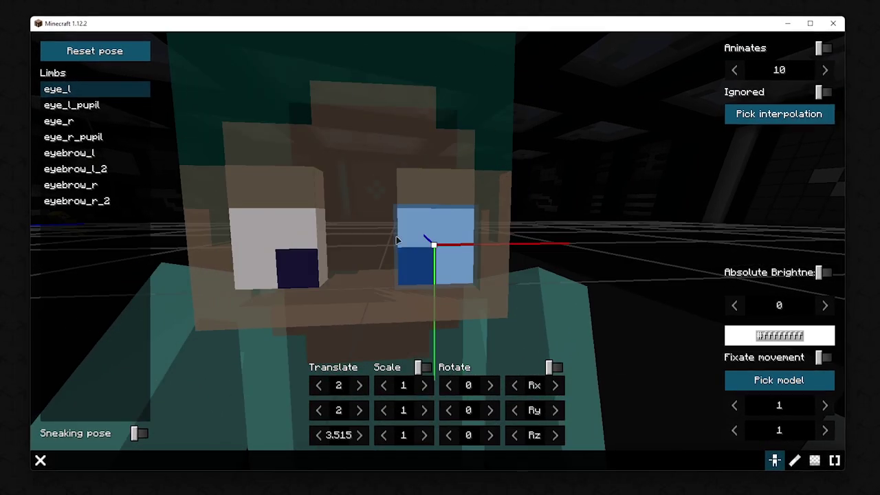
{"action": "left_click", "coordinate": [288, 200]}
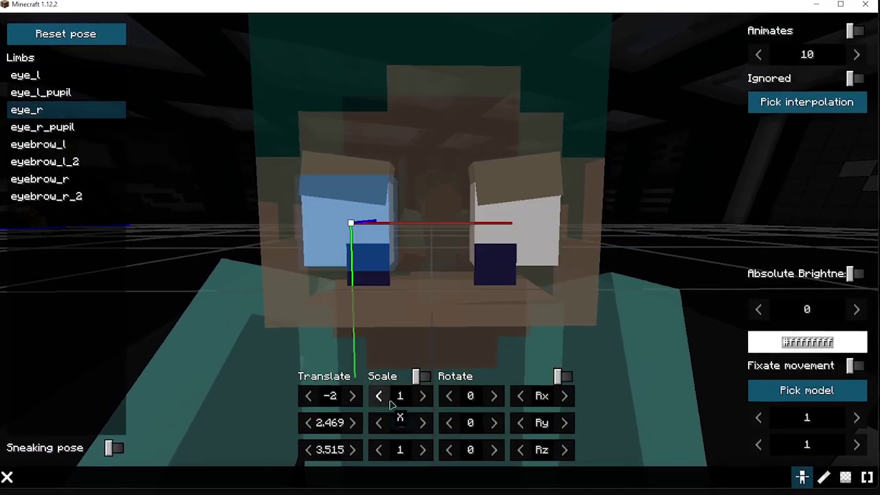
{"action": "left_click", "coordinate": [400, 421]}
{"action": "type", "text": "0.7"}
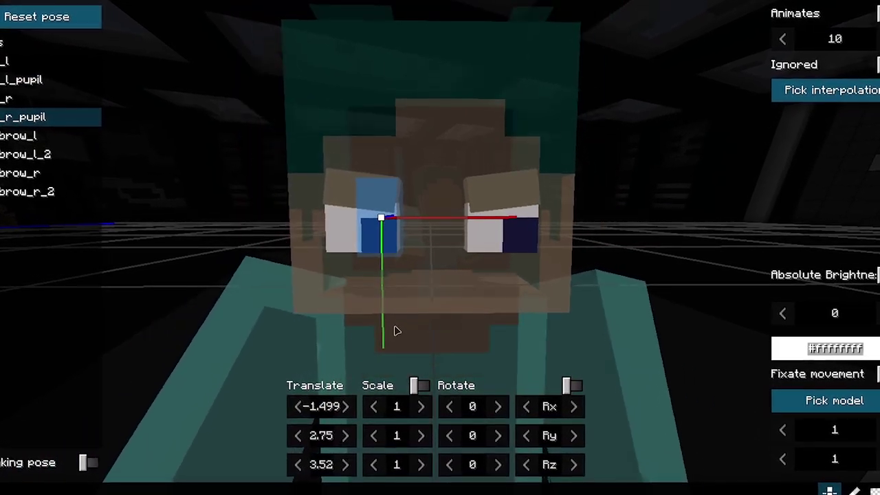
{"action": "scroll", "coordinate": [670, 226], "scroll_direction": "down", "scroll_amount": 3}
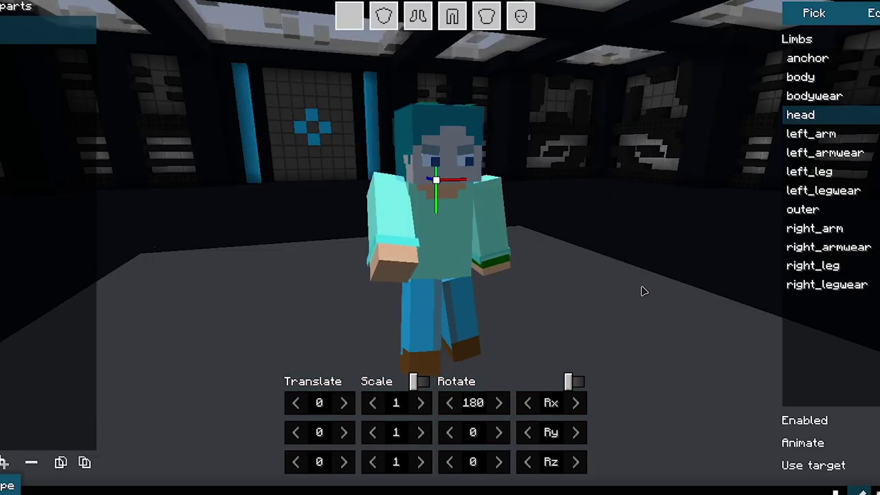
{"action": "mouse_move", "coordinate": [641, 291]}
{"action": "left_mouse_down"}
{"action": "mouse_move", "coordinate": [649, 280]}
{"action": "mouse_move", "coordinate": [625, 281]}
{"action": "left_mouse_up"}
{"action": "left_click", "coordinate": [860, 492]}
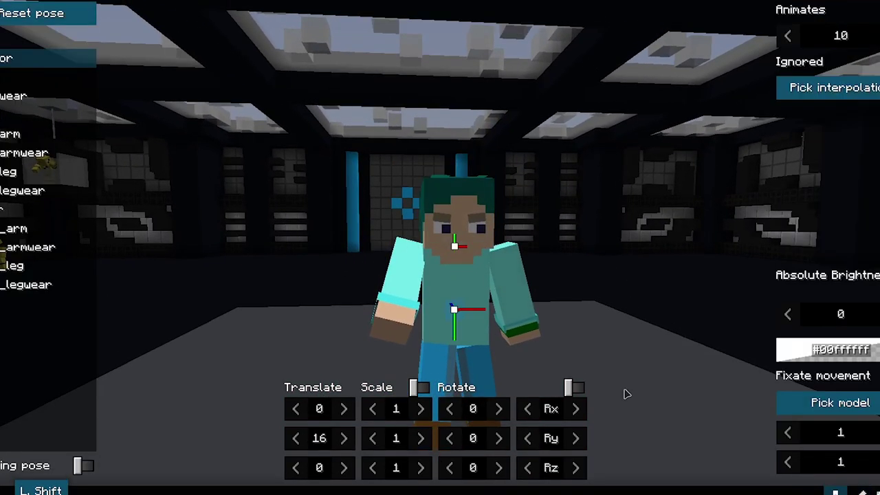
Select the head eyes body part and set its Translate Y to -0.02
{"action": "mouse_move", "coordinate": [625, 394]}
{"action": "left_mouse_down"}
{"action": "mouse_move", "coordinate": [640, 353]}
{"action": "mouse_move", "coordinate": [599, 305]}
{"action": "left_mouse_up"}
{"action": "left_click", "coordinate": [787, 447]}
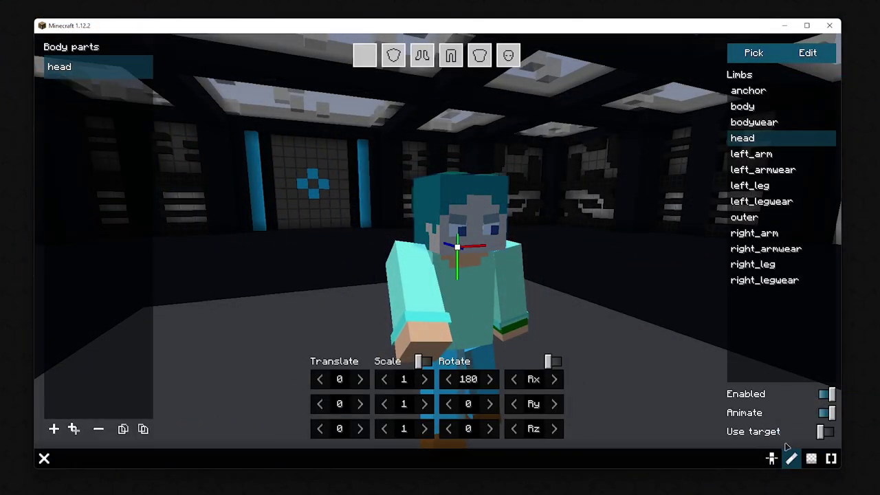
{"action": "mouse_move", "coordinate": [542, 208]}
{"action": "left_mouse_down"}
{"action": "mouse_move", "coordinate": [615, 255]}
{"action": "mouse_move", "coordinate": [580, 261]}
{"action": "left_mouse_up"}
{"action": "scroll", "coordinate": [614, 255], "scroll_direction": "up", "scroll_amount": 5}
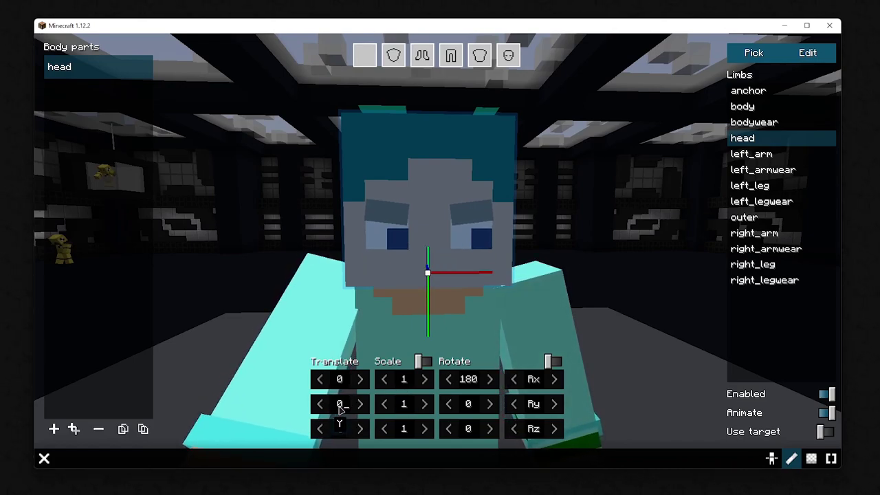
{"action": "type", "text": ".01"}
{"action": "key", "text": "BackSpace"}
{"action": "key", "text": "BackSpace"}
{"action": "key", "text": "BackSpace"}
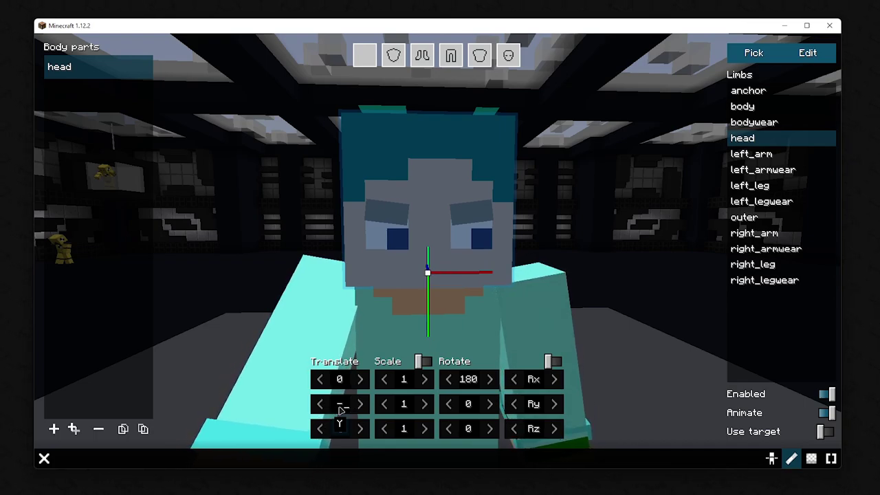
{"action": "type", "text": "1"}
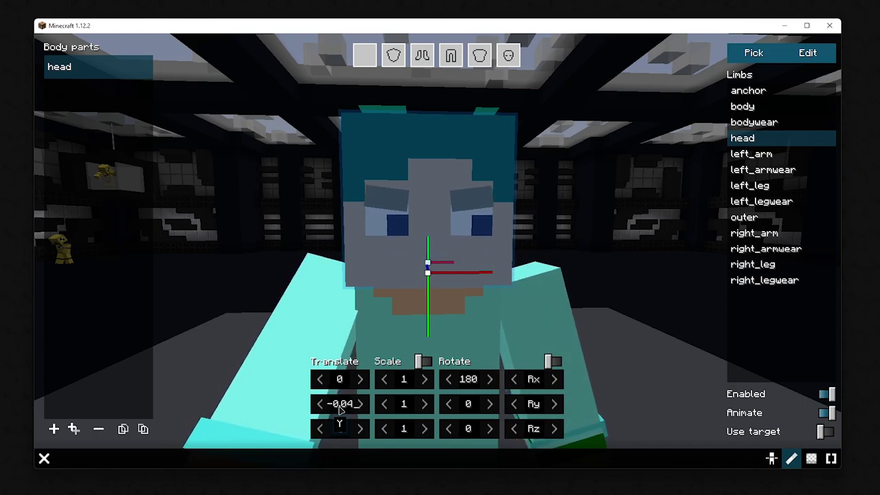
{"action": "type", "text": "2"}
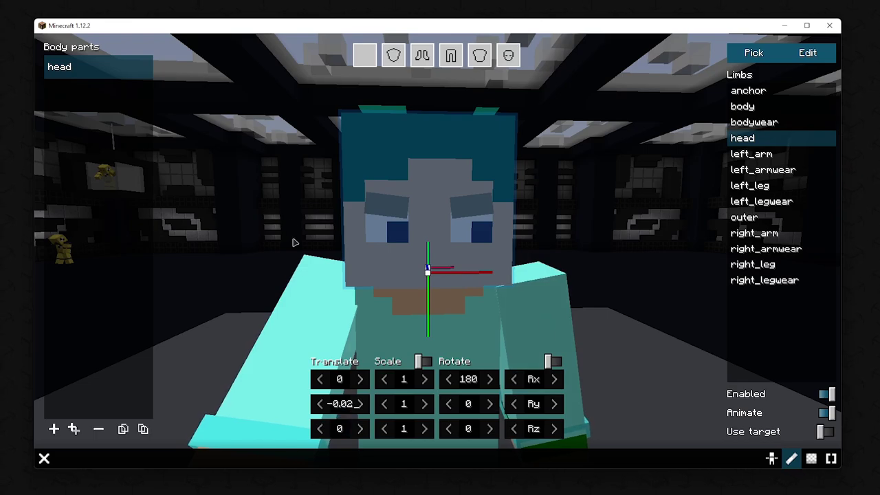
{"action": "scroll", "coordinate": [296, 226], "scroll_direction": "down", "scroll_amount": 5}
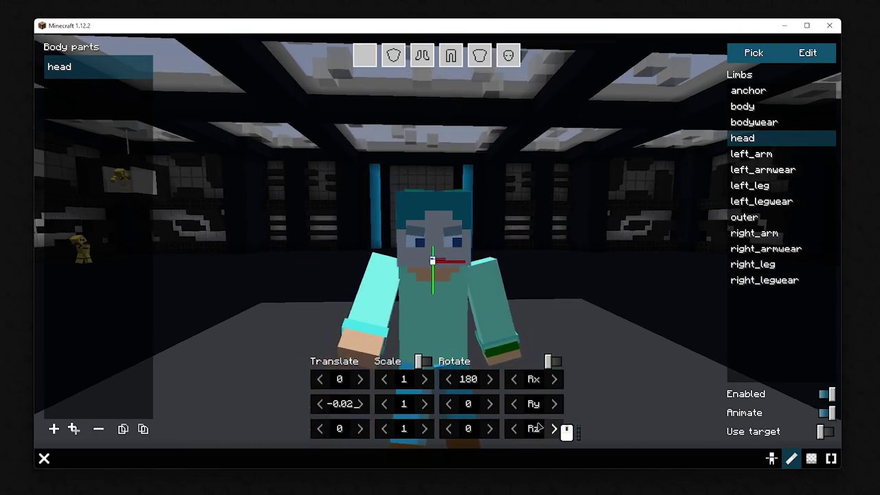
{"action": "key", "text": "Escape"}
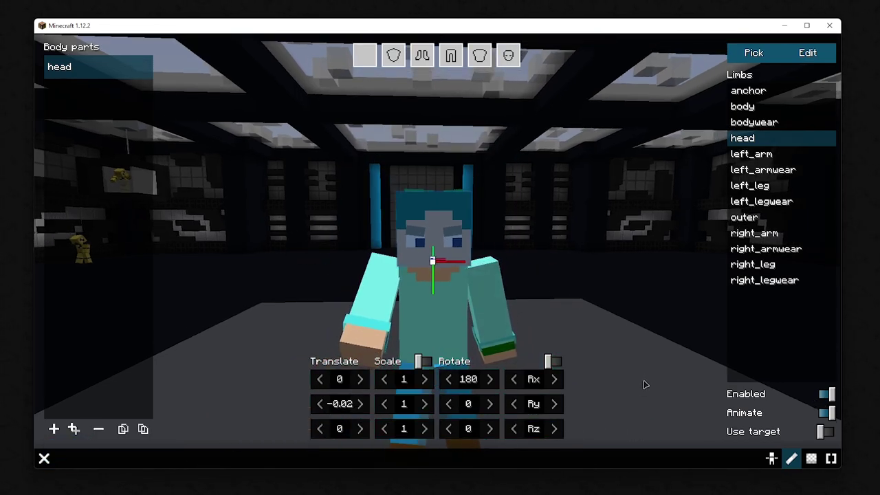
{"action": "left_click_drag", "start_coordinate": [645, 385], "coordinate": [672, 388]}
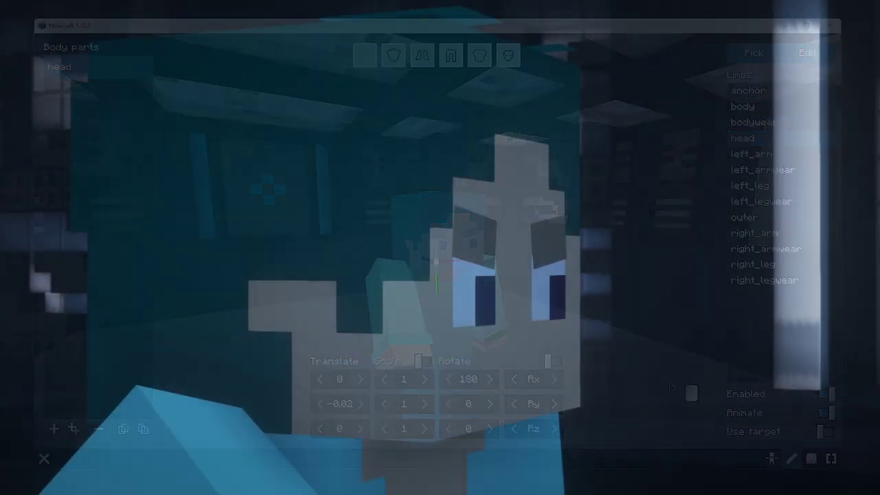